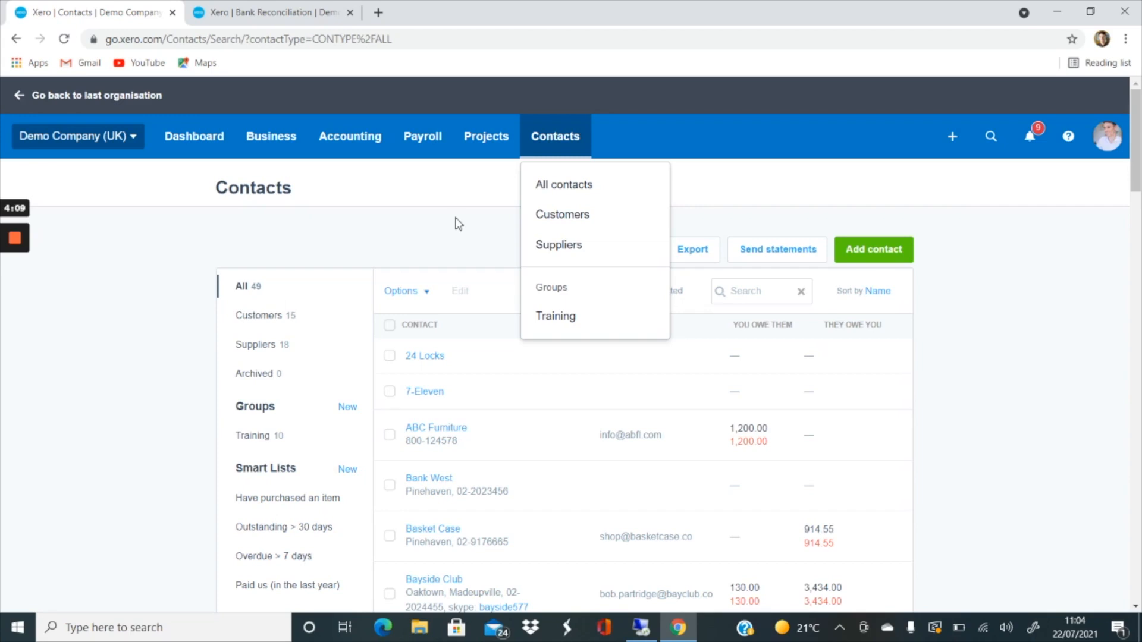
# - Open the Add Contact form, scroll through its fields, and cancel without saving
pyautogui.click(455, 225)
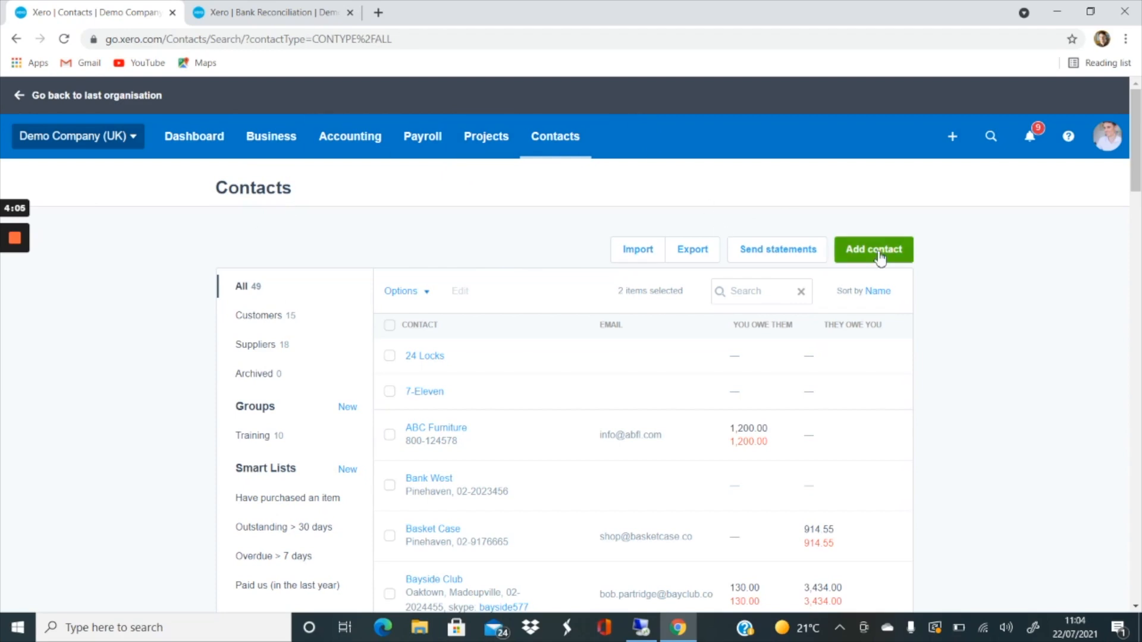
pyautogui.click(910, 254)
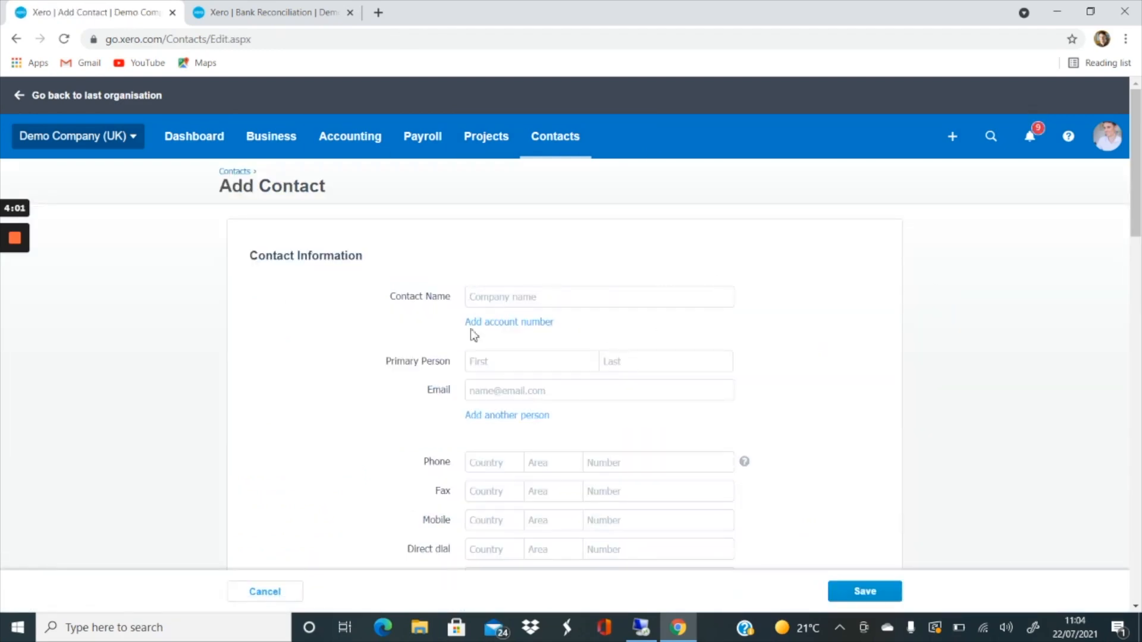
pyautogui.scroll(-2, 636, 288)
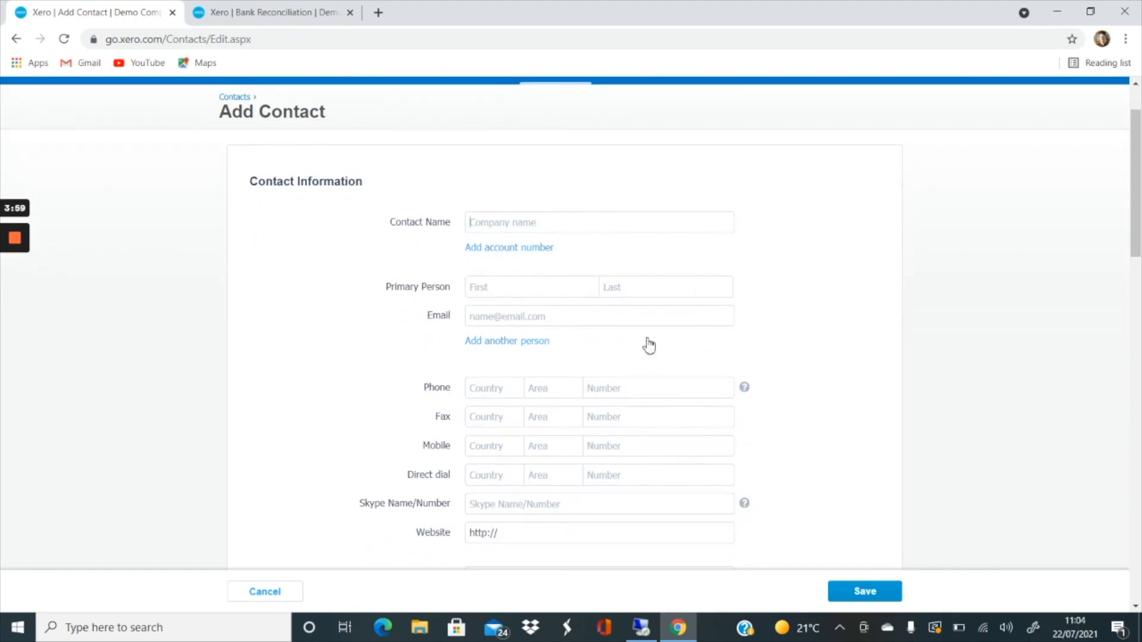
pyautogui.scroll(-1, 555, 387)
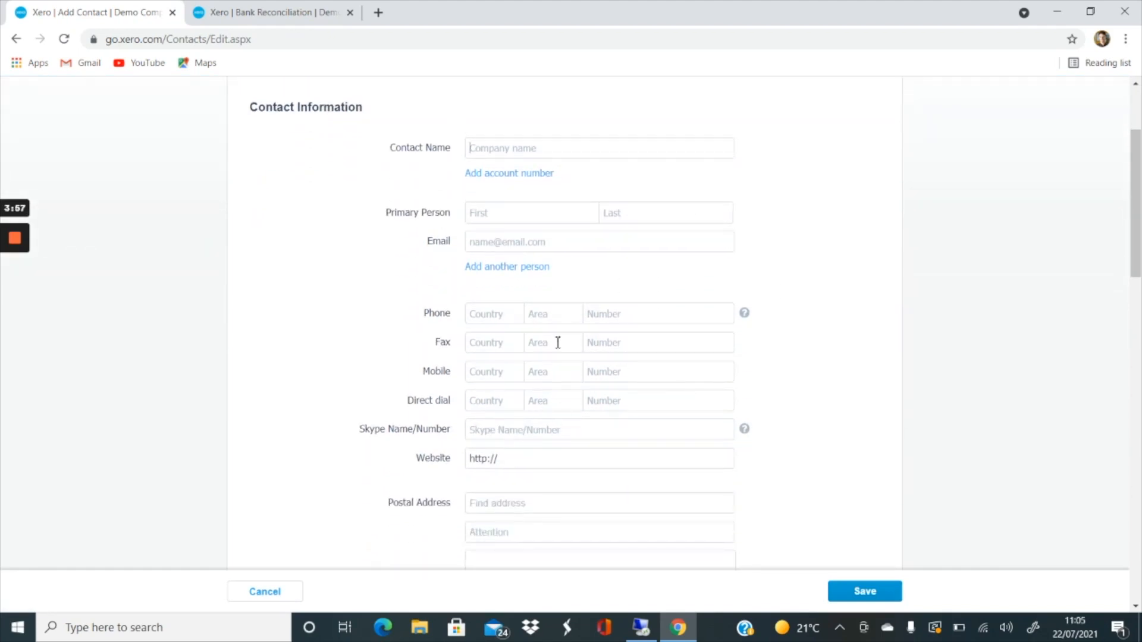
pyautogui.click(476, 150)
pyautogui.scroll(-5, 532, 408)
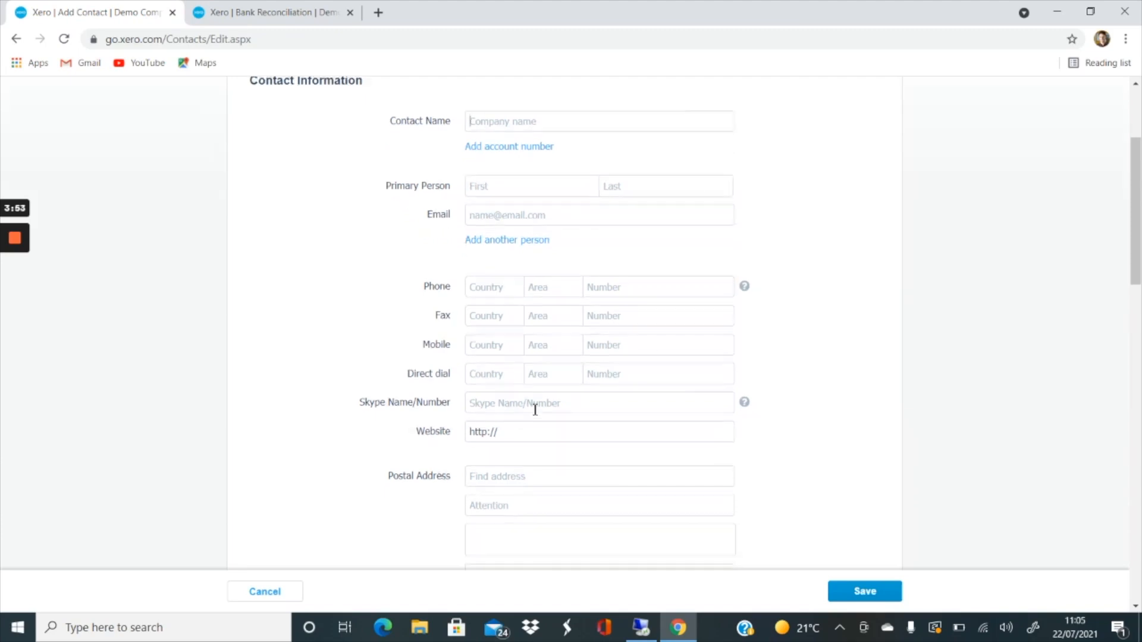
pyautogui.scroll(-8, 535, 353)
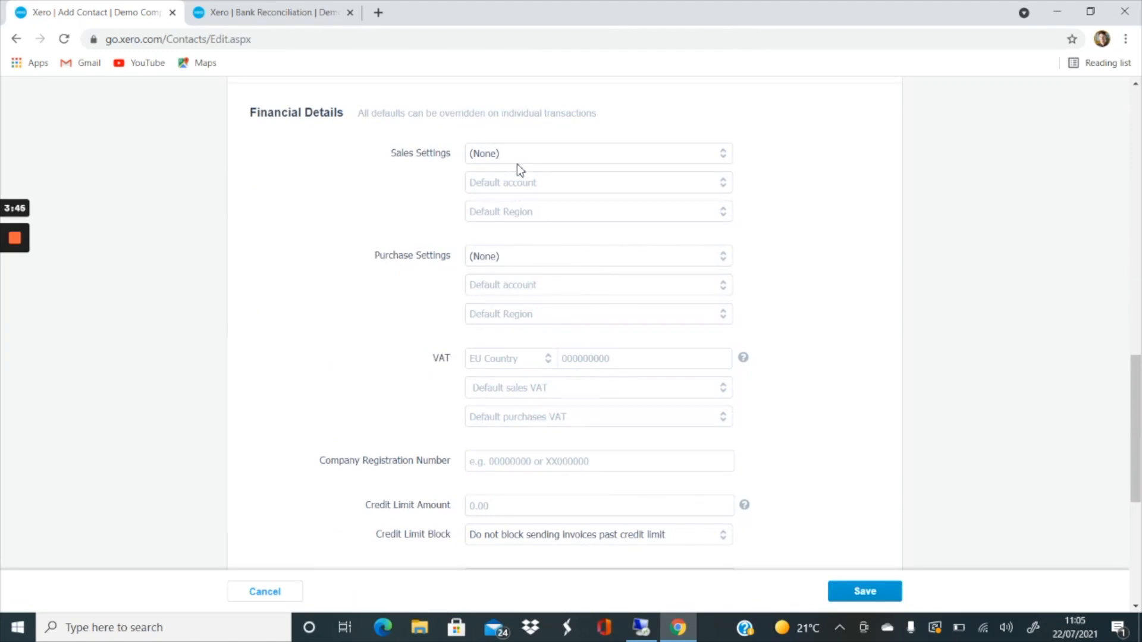
pyautogui.scroll(-3, 516, 163)
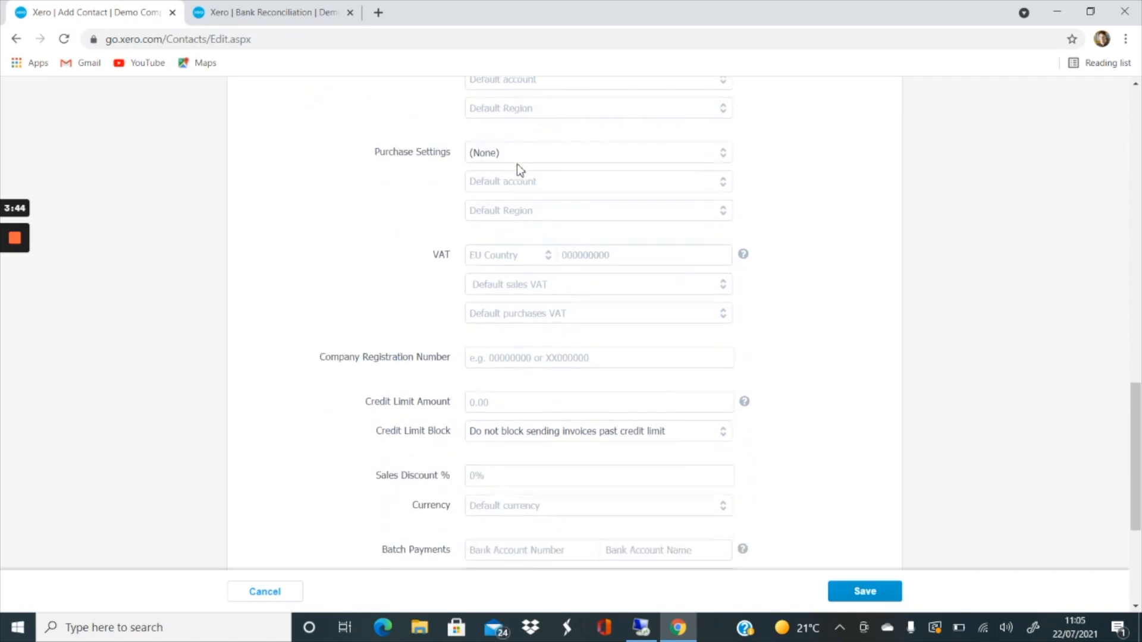
pyautogui.click(298, 591)
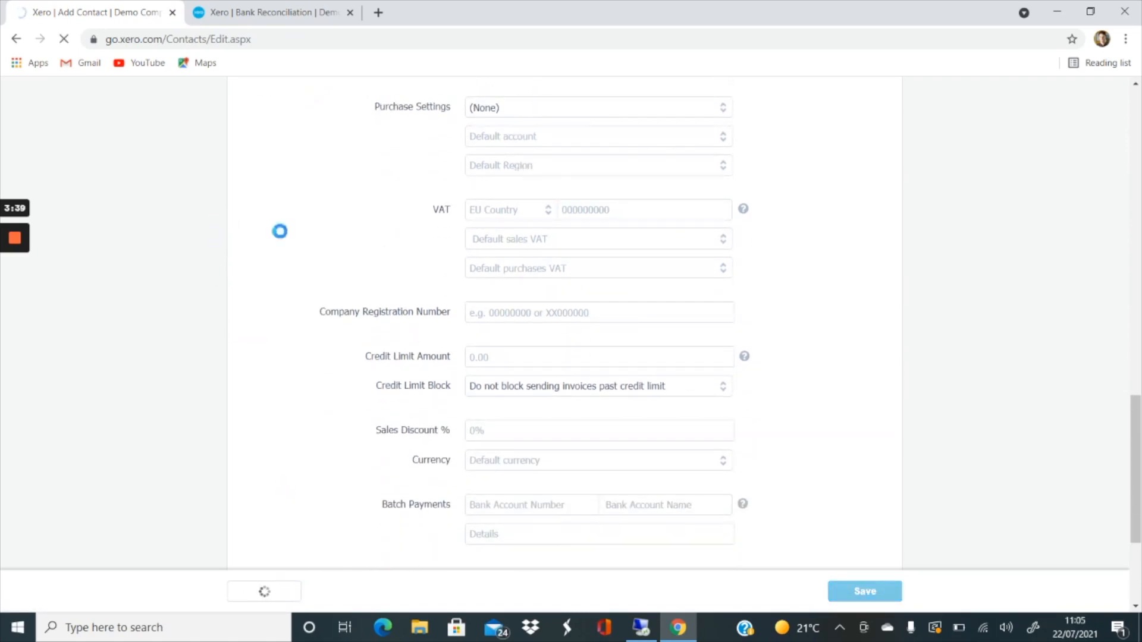
# - In the bank reconciliation, enter Fast as the contact for the FastPay statement line
pyautogui.click(289, 18)
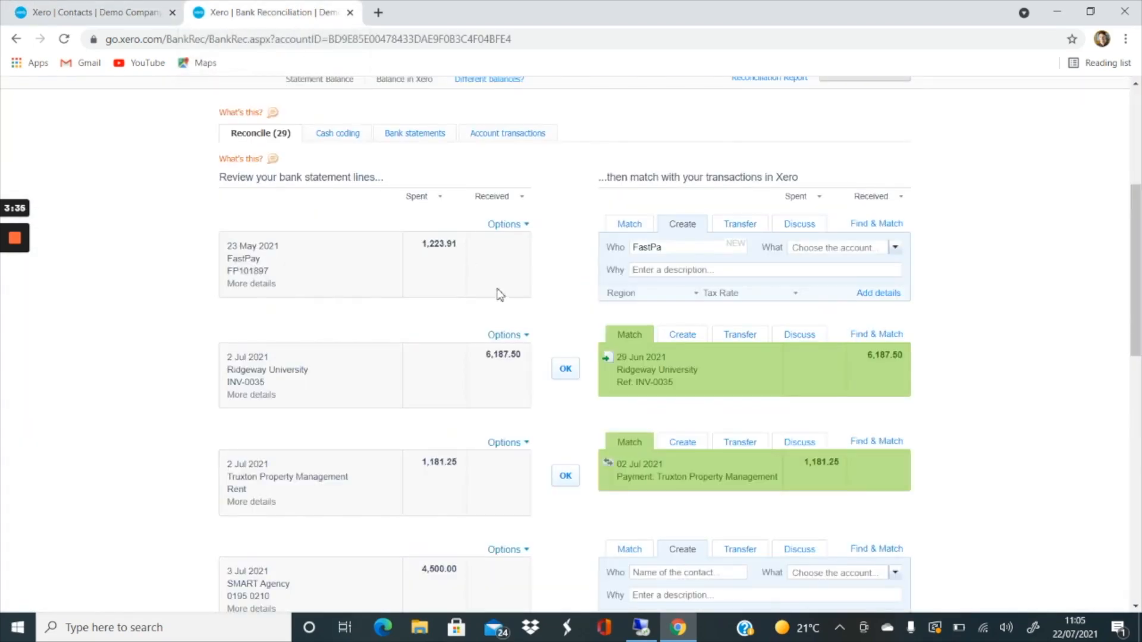
pyautogui.click(618, 251)
pyautogui.press('BackSpace')
pyautogui.click(679, 248)
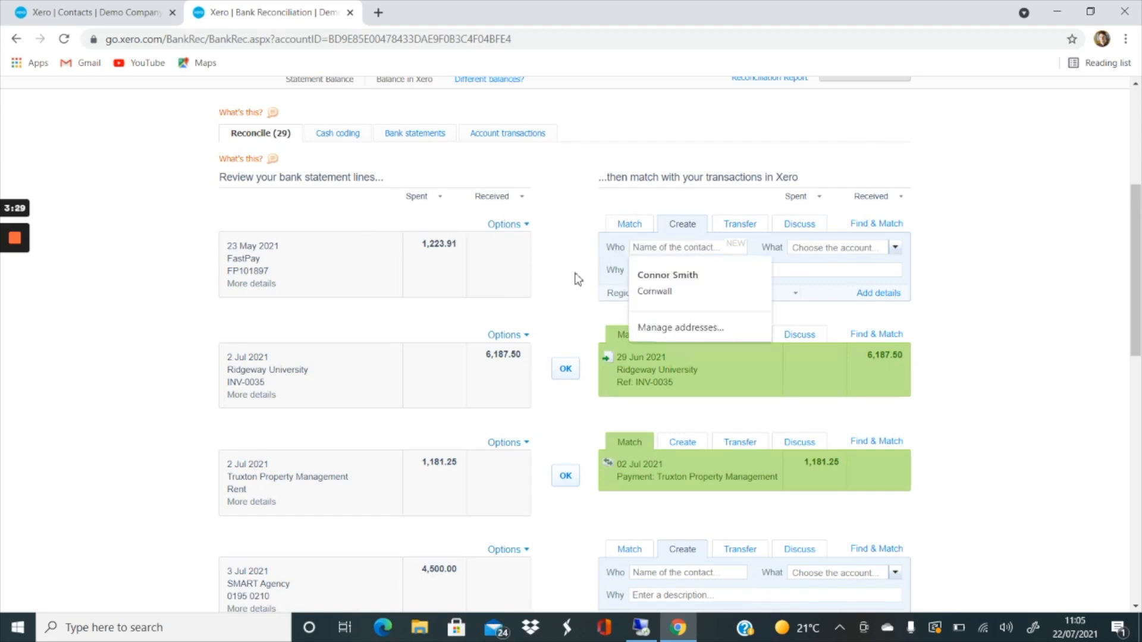
pyautogui.write('Fast')
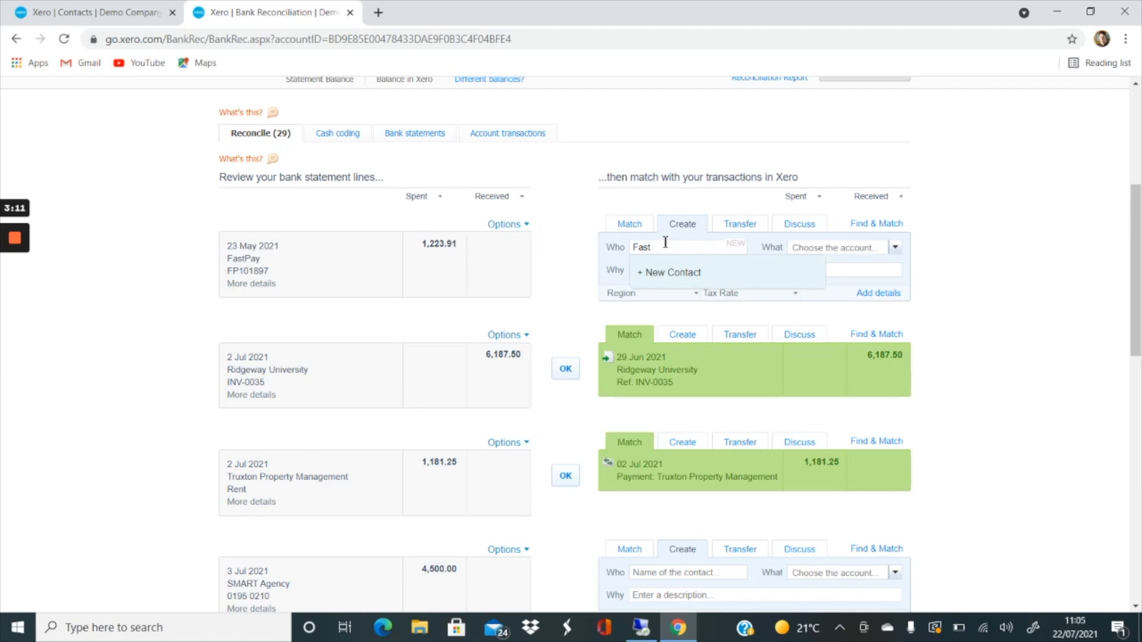
pyautogui.click(692, 276)
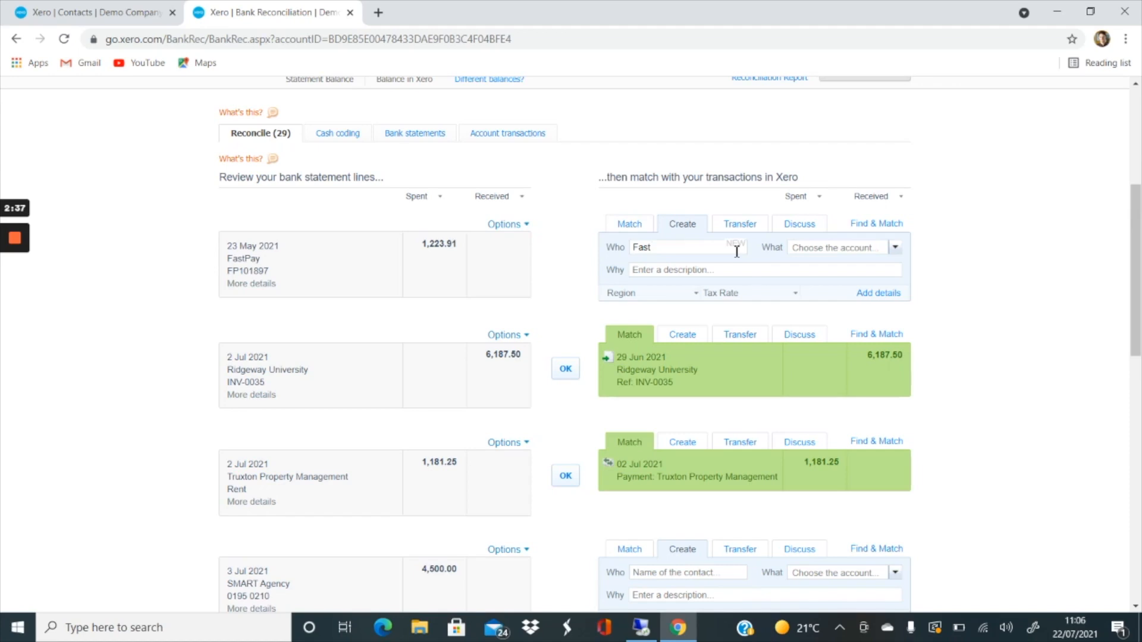
pyautogui.click(73, 13)
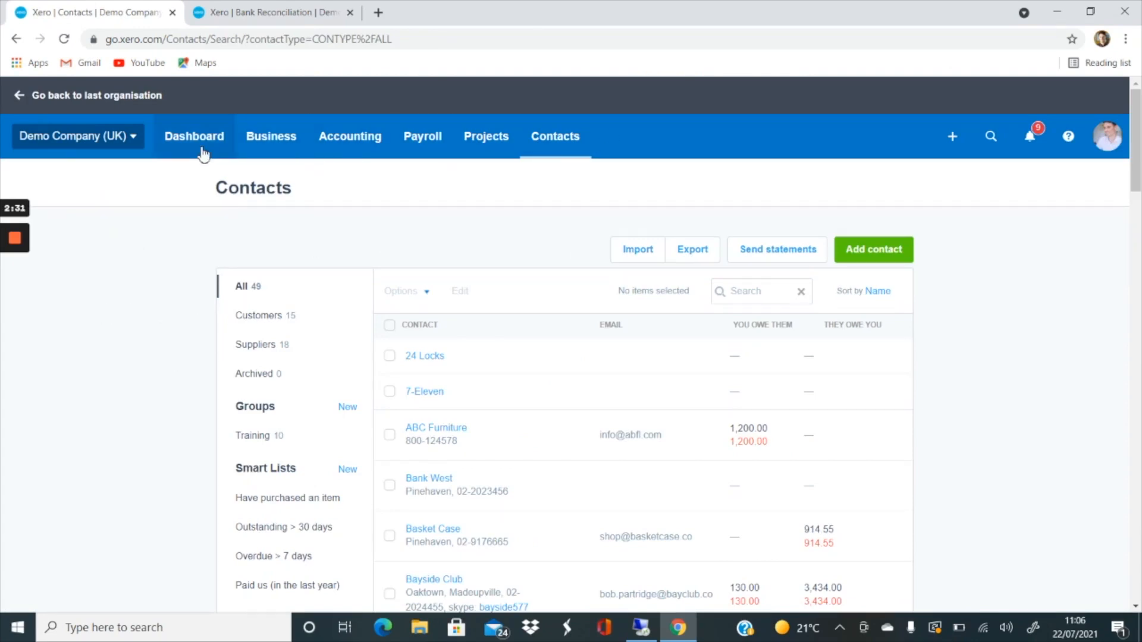
# - Go to all contacts and select the Capital Cabs contact in the list
pyautogui.click(564, 150)
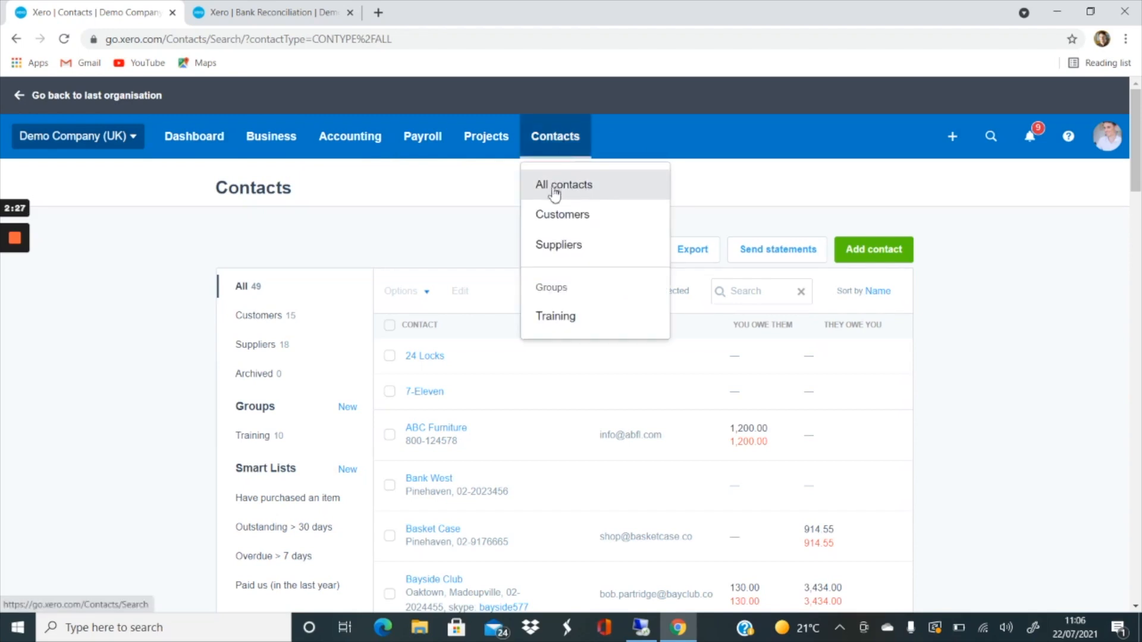
pyautogui.click(442, 241)
pyautogui.scroll(-3, 442, 239)
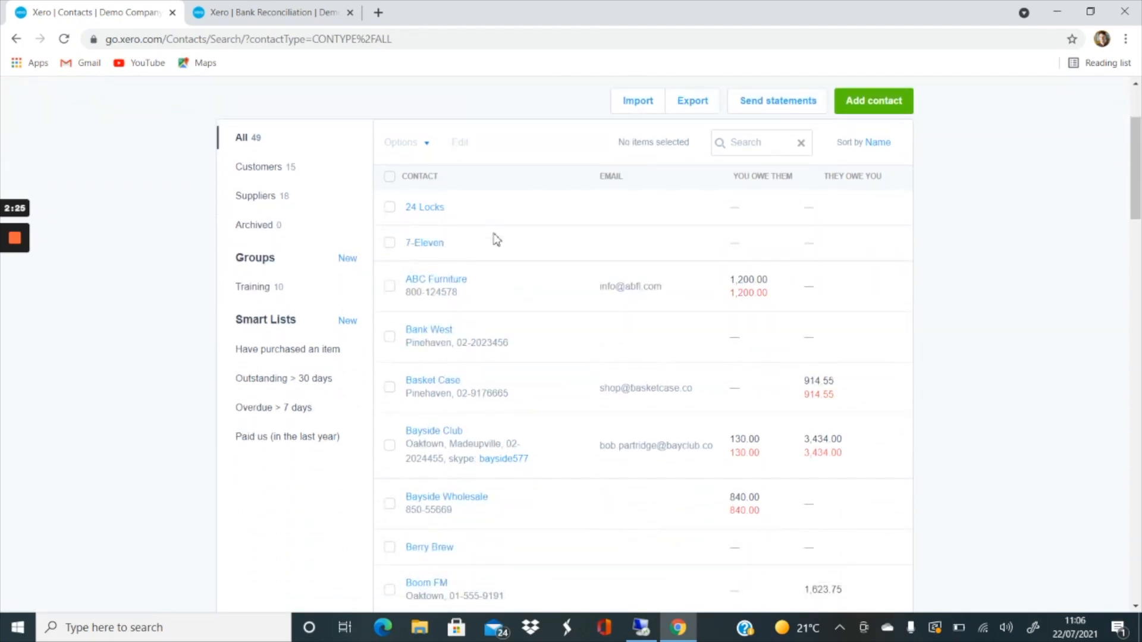
pyautogui.scroll(-3, 495, 238)
pyautogui.scroll(-4, 553, 220)
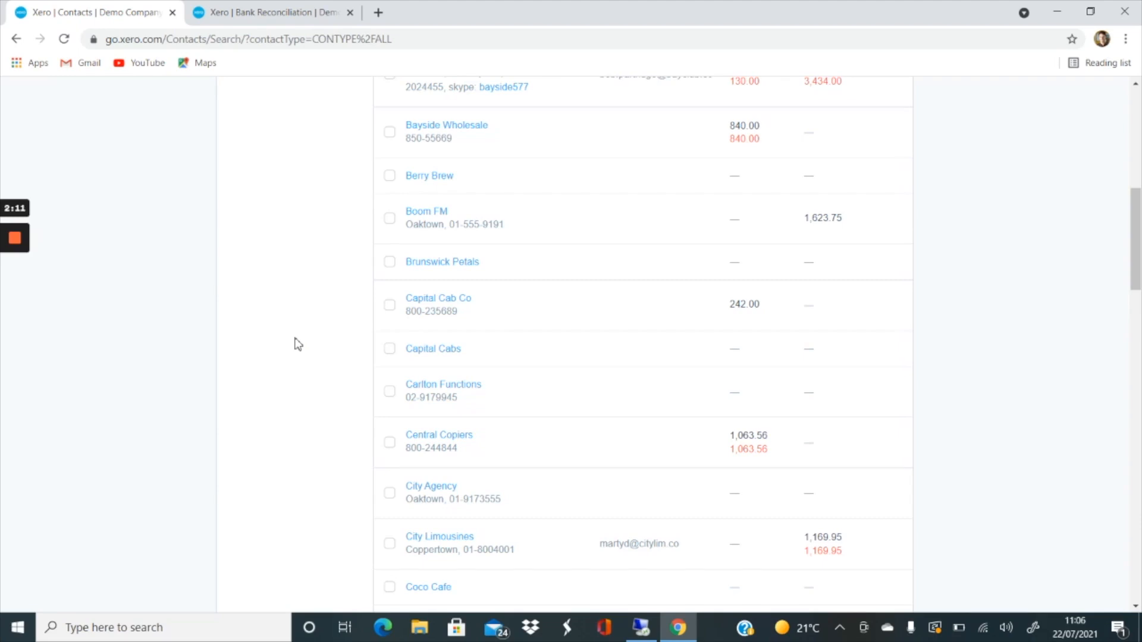
pyautogui.click(391, 350)
# - Merge Capital Cabs into Capital Cab Co, acknowledging that the transaction histories will be stored together
pyautogui.scroll(7, 330, 359)
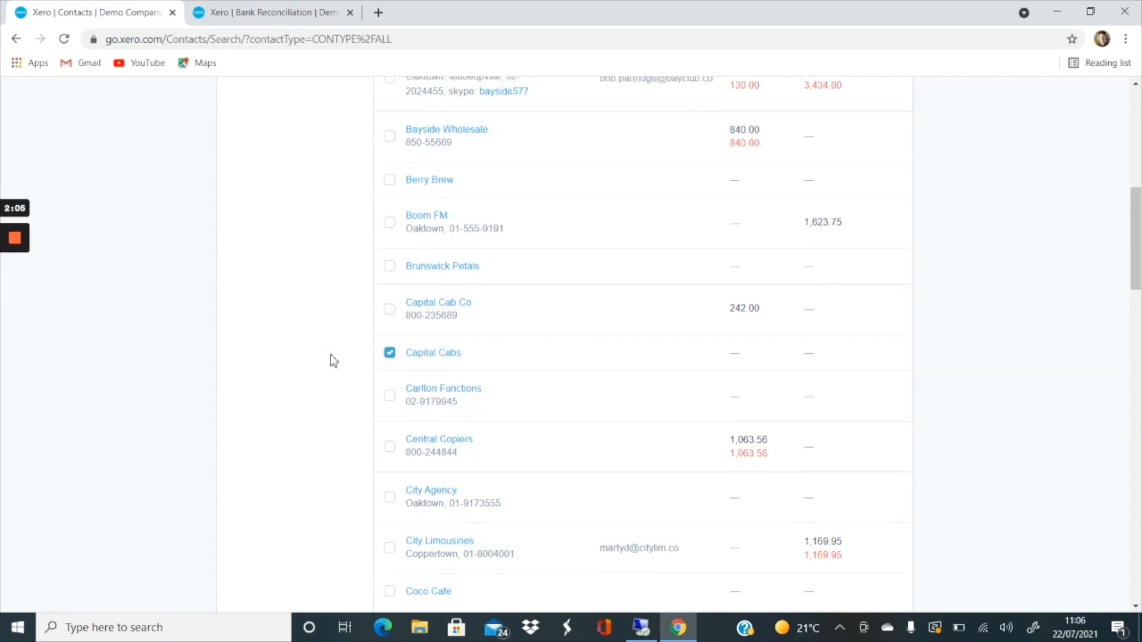
pyautogui.scroll(2, 331, 360)
pyautogui.click(422, 295)
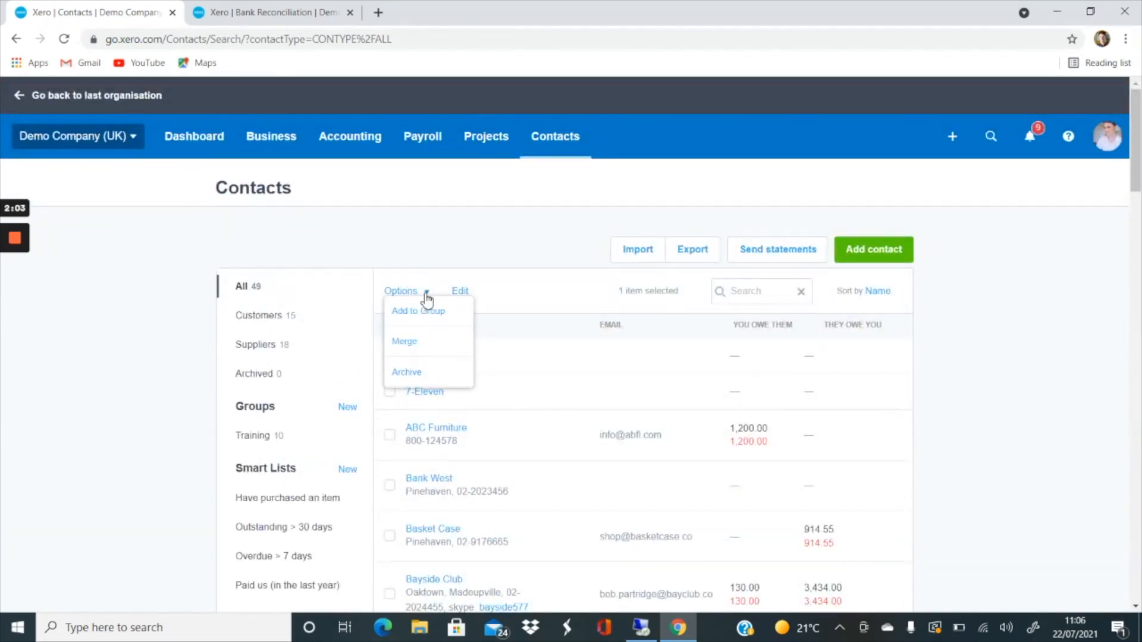
pyautogui.click(424, 345)
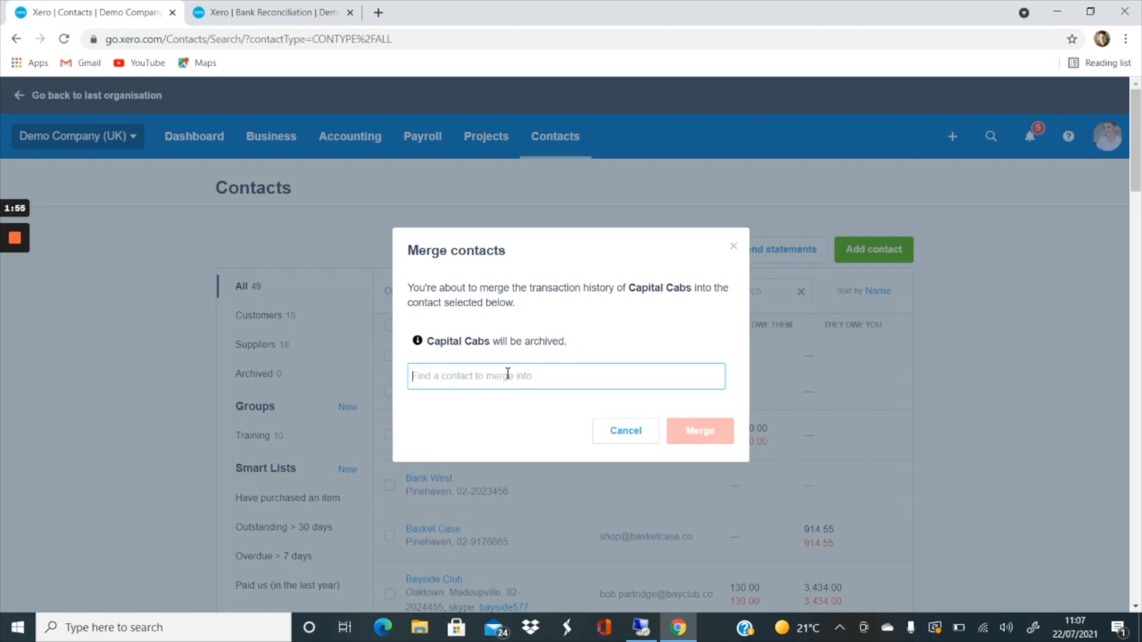
pyautogui.write('c')
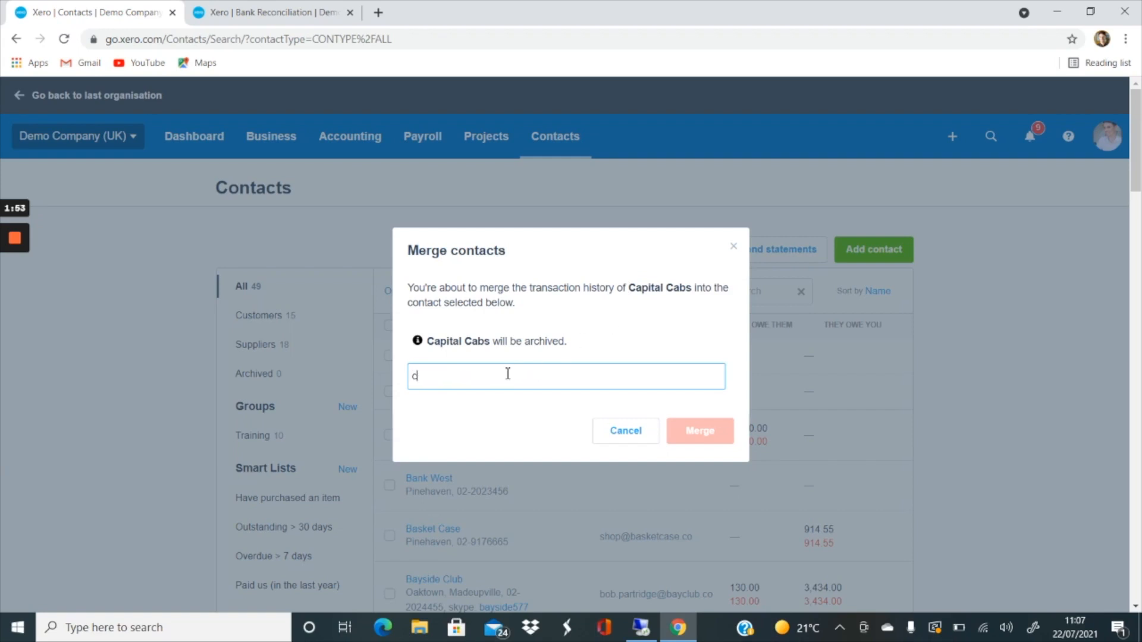
pyautogui.write('apit')
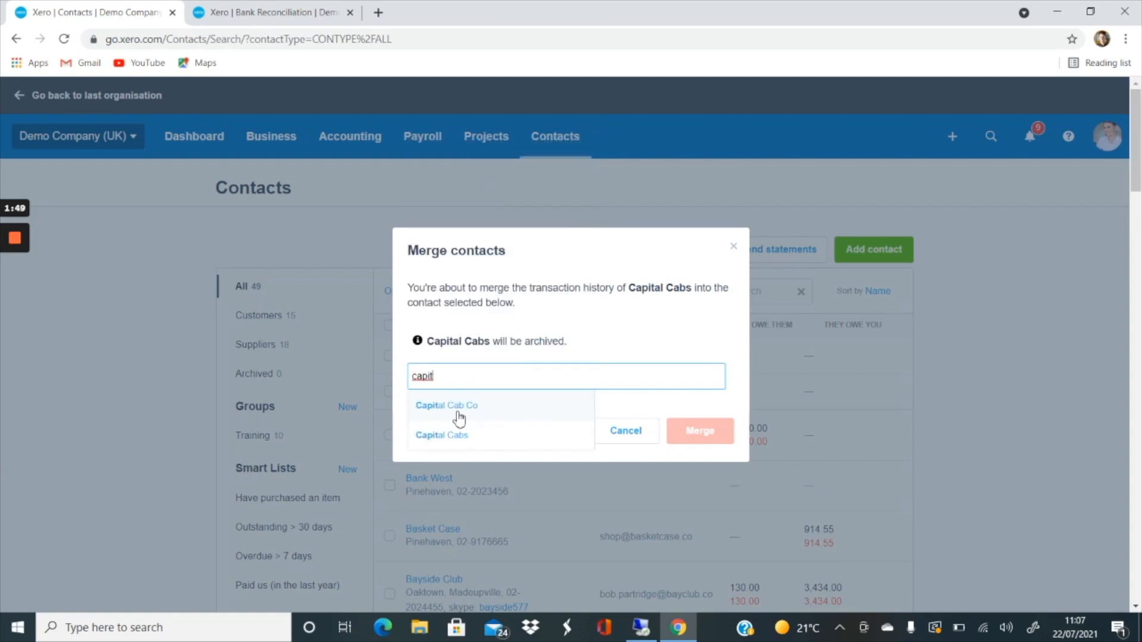
pyautogui.click(477, 410)
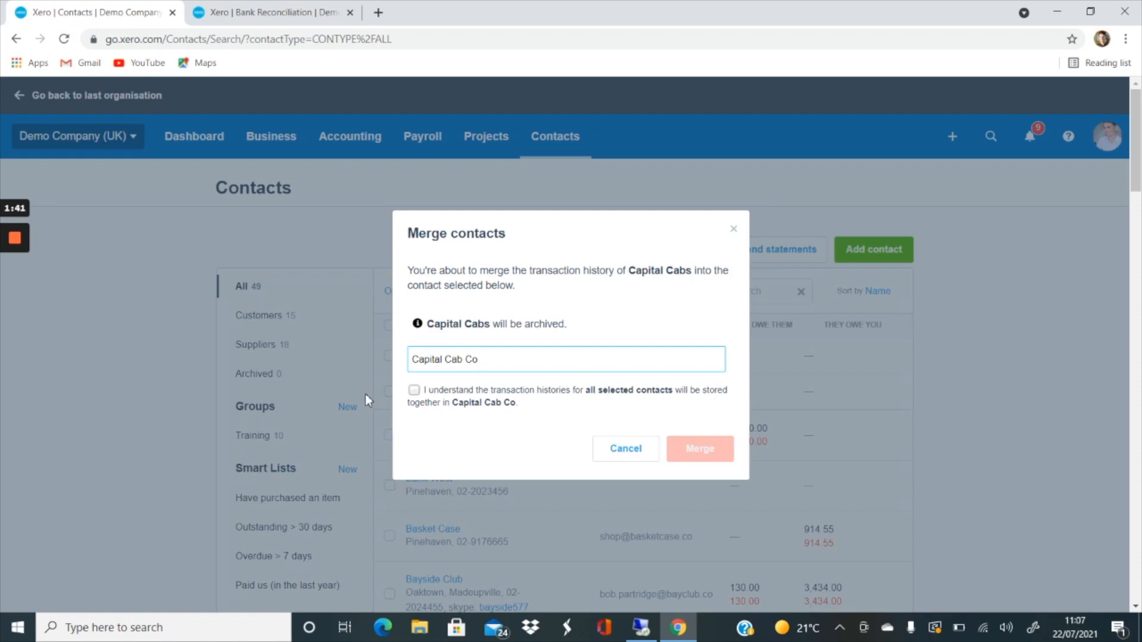
pyautogui.click(414, 390)
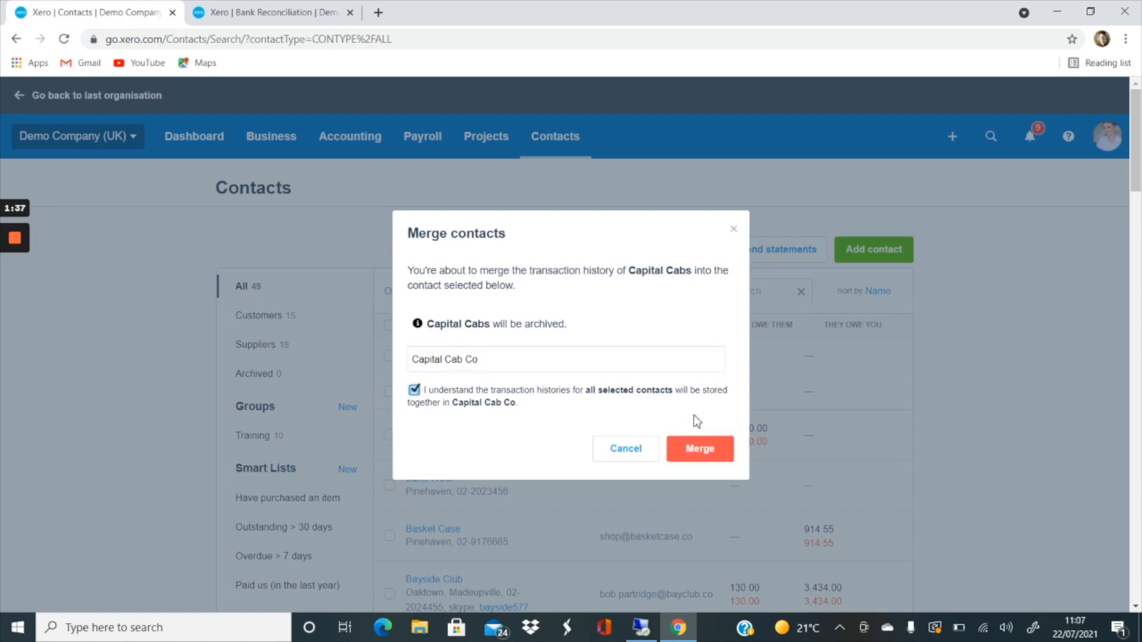
pyautogui.click(718, 451)
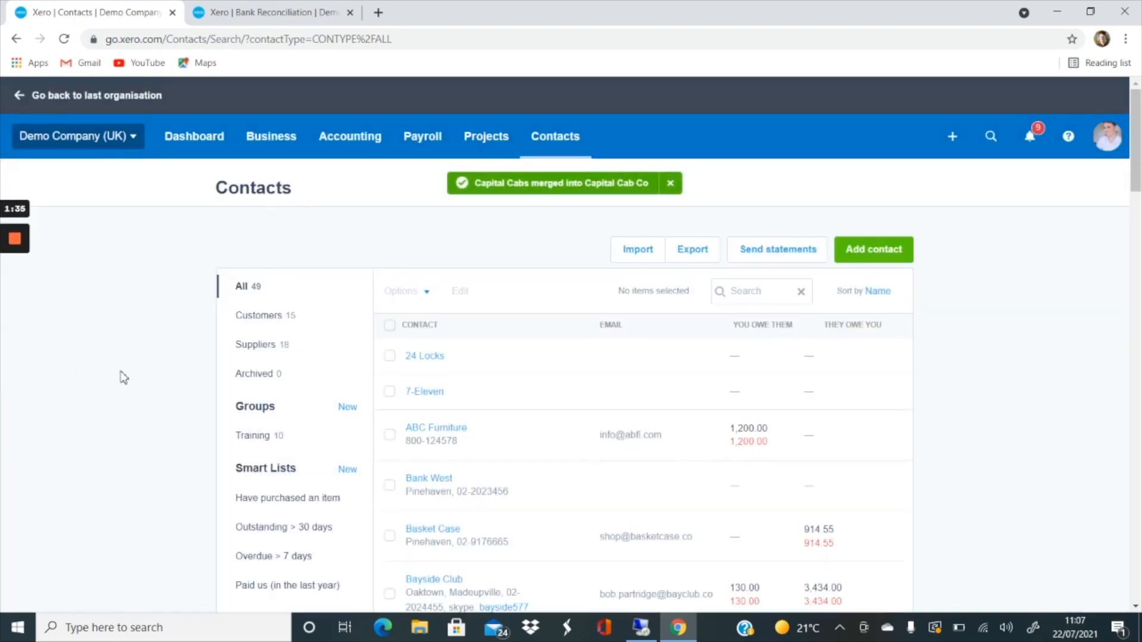
# - Open the Capital Cab Co contact and review its activity history
pyautogui.scroll(-1, 113, 369)
pyautogui.scroll(-4, 119, 348)
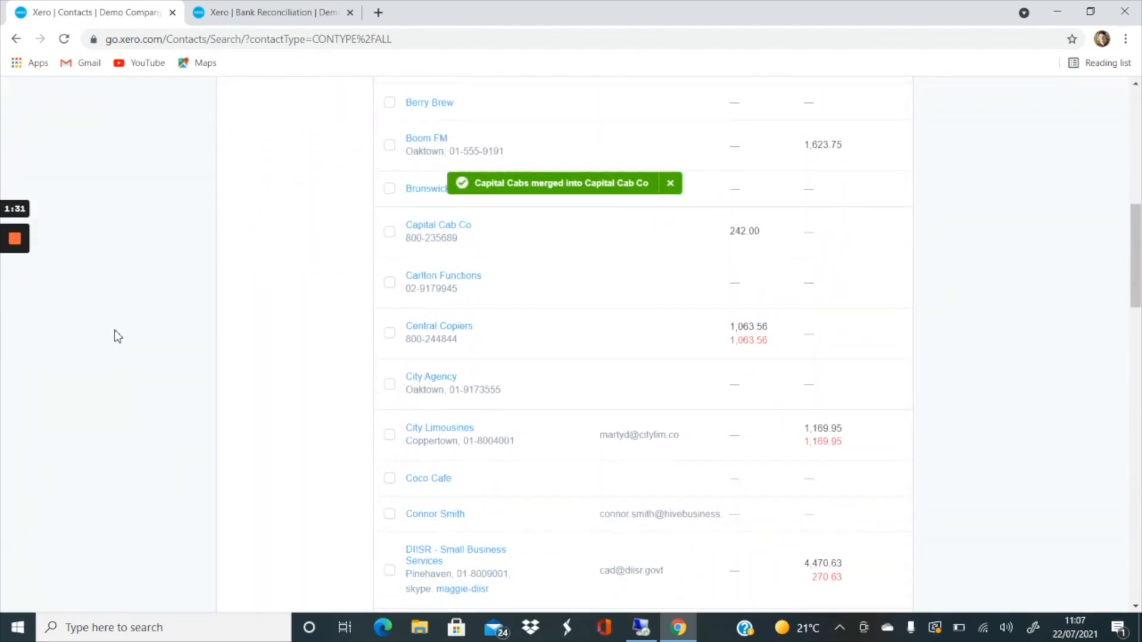
pyautogui.scroll(1, 470, 304)
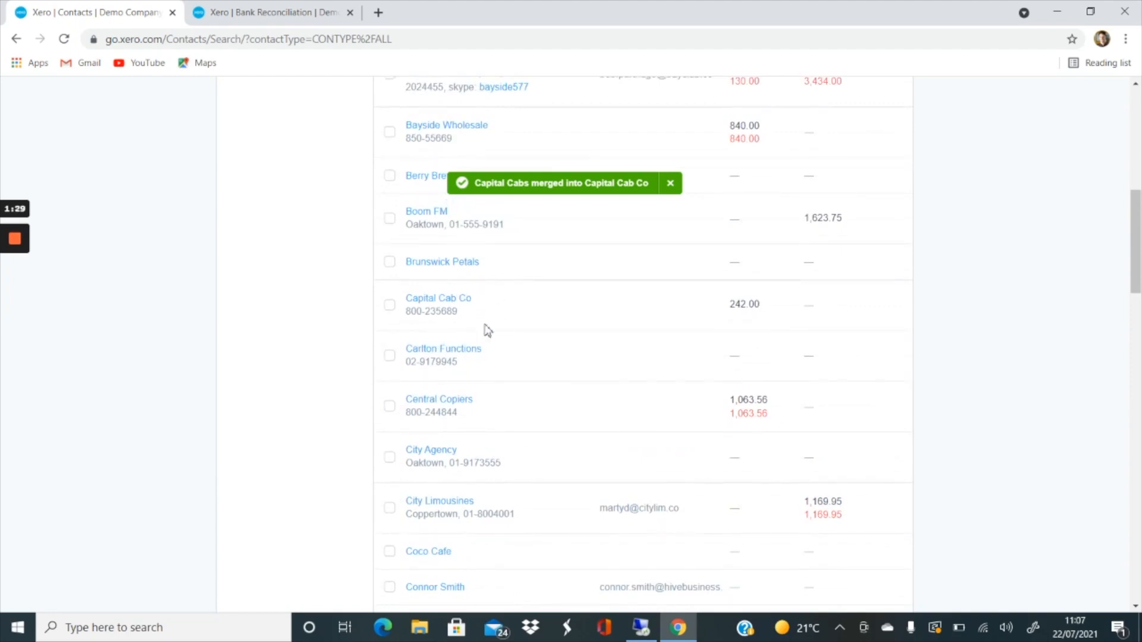
pyautogui.click(448, 307)
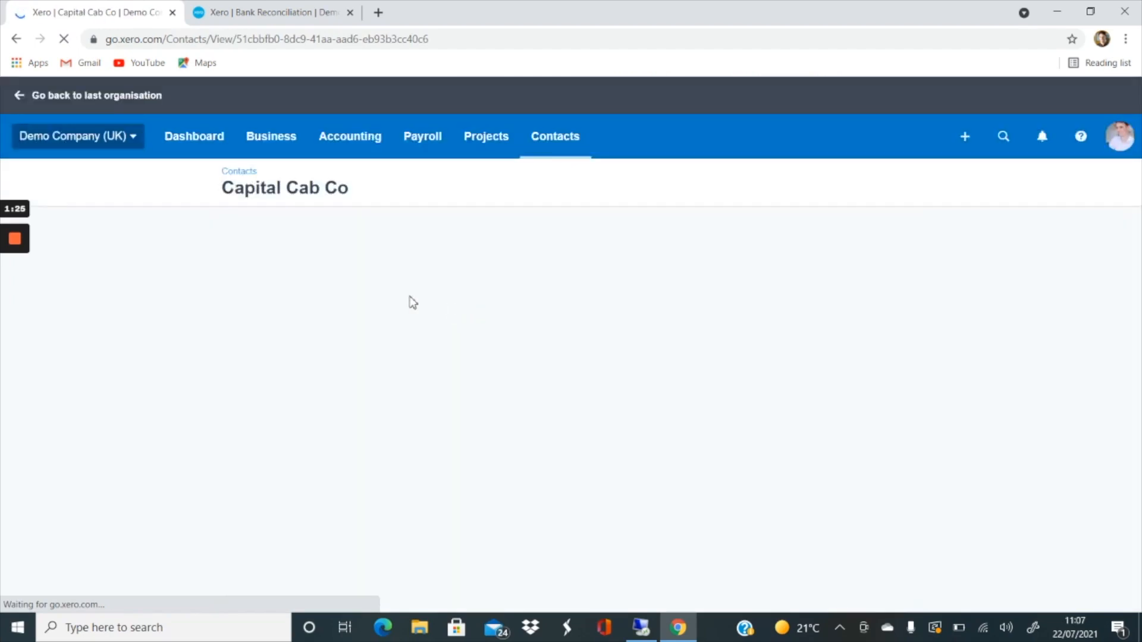
pyautogui.scroll(-4, 401, 255)
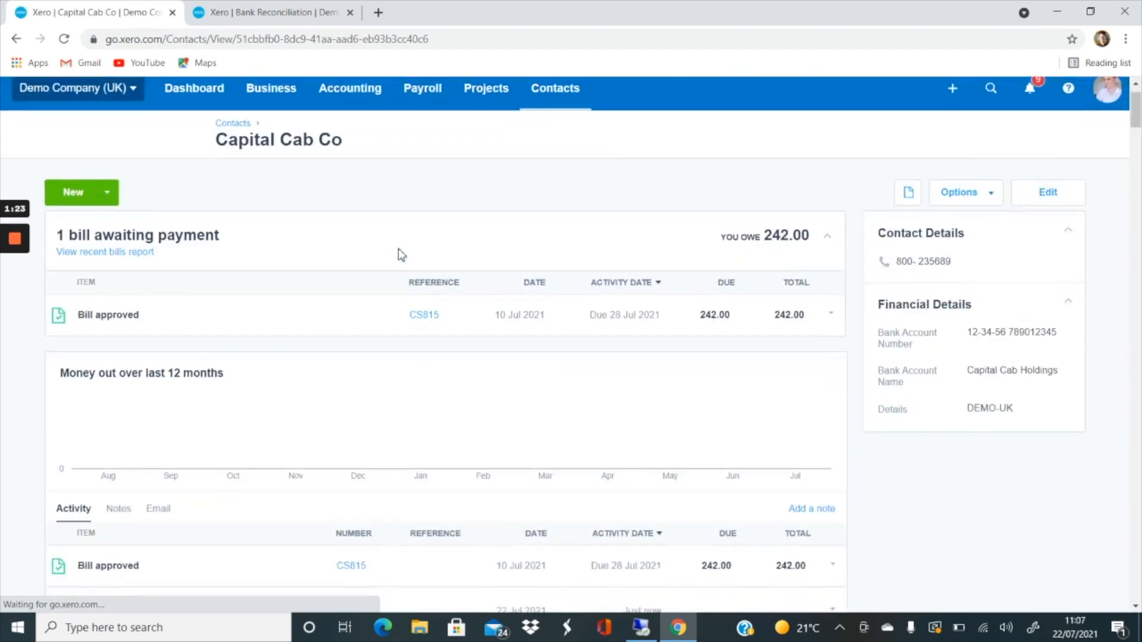
pyautogui.scroll(4, 401, 255)
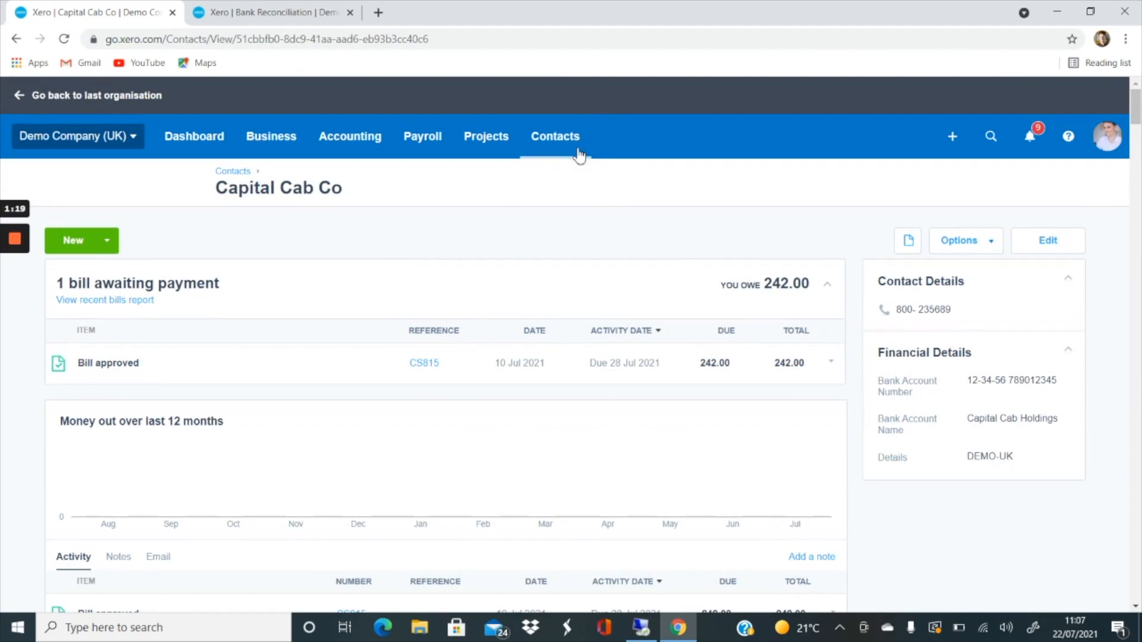
pyautogui.scroll(-6, 355, 205)
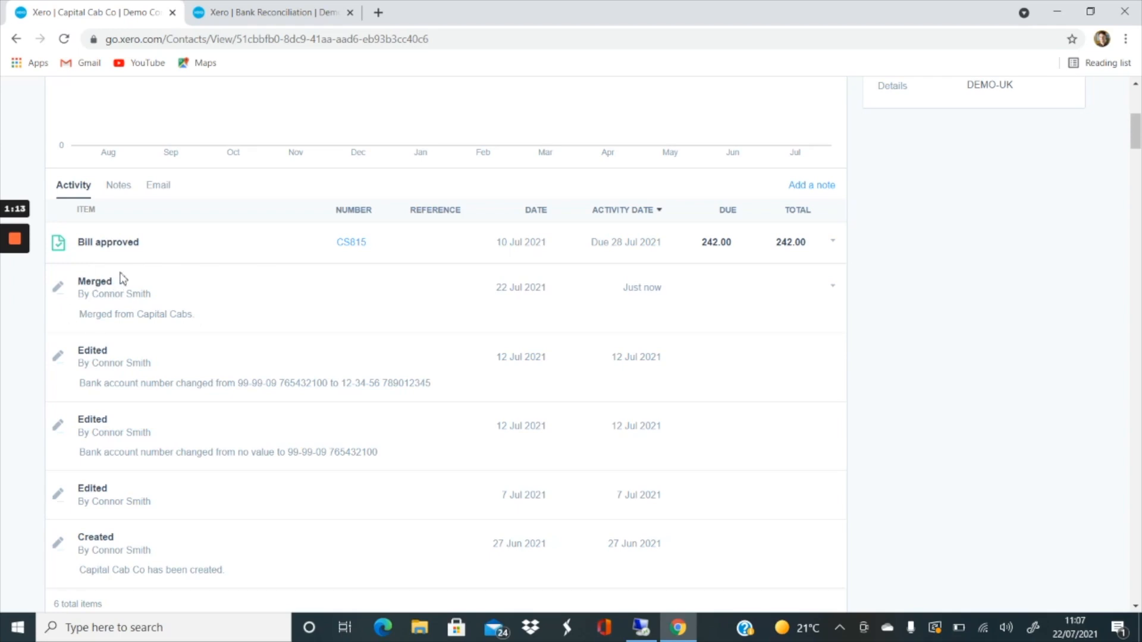
pyautogui.moveTo(137, 314); pyautogui.dragTo(200, 324)
pyautogui.click(162, 315)
pyautogui.scroll(5, 586, 306)
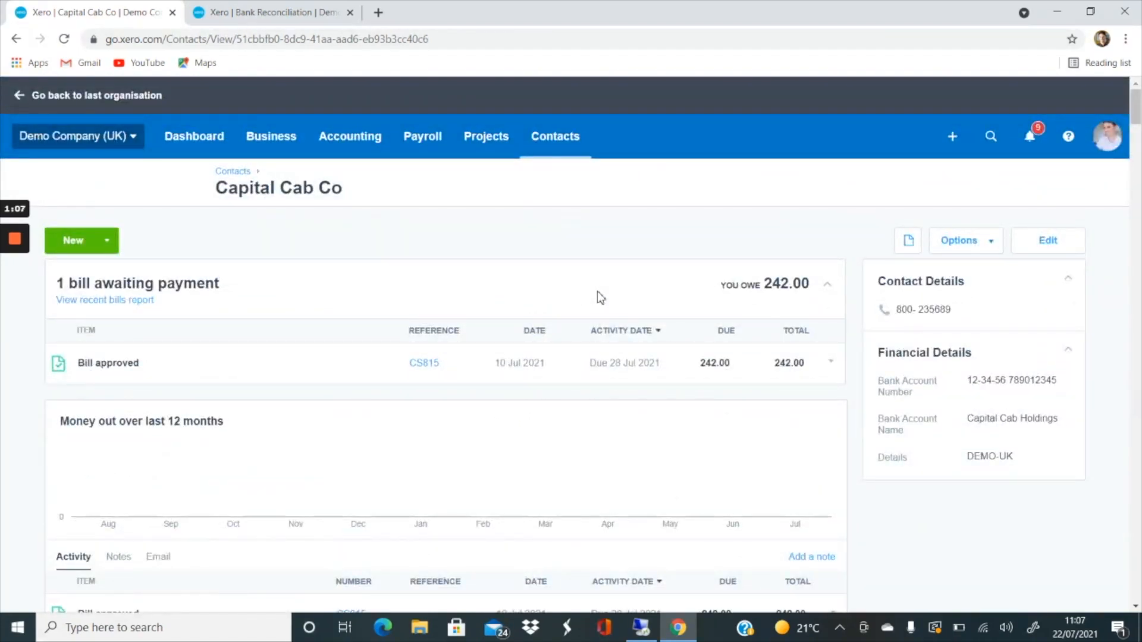